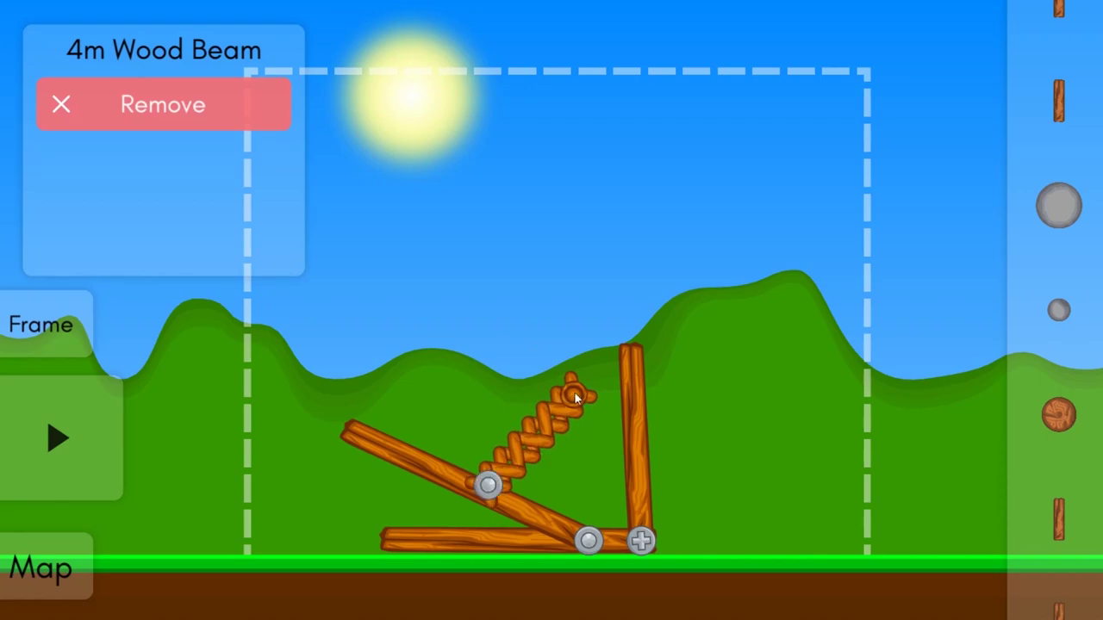
- Add a wheel just above the catapult and run the simulation to launch it
{"action": "left_click_drag", "start_coordinate": [1059, 414], "coordinate": [420, 388]}
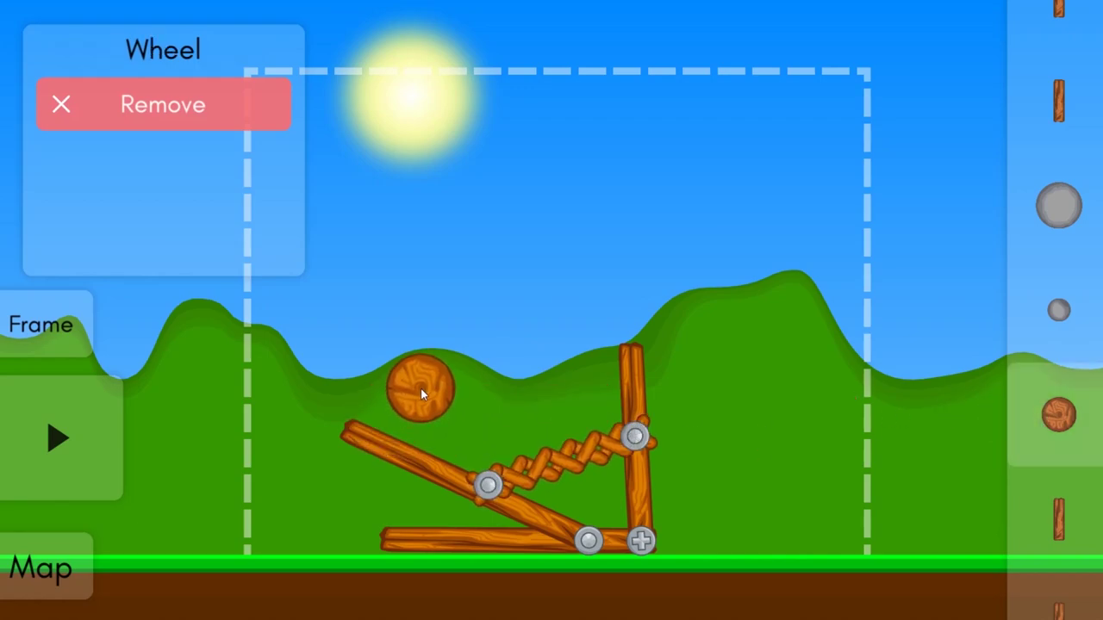
{"action": "left_click", "coordinate": [87, 443]}
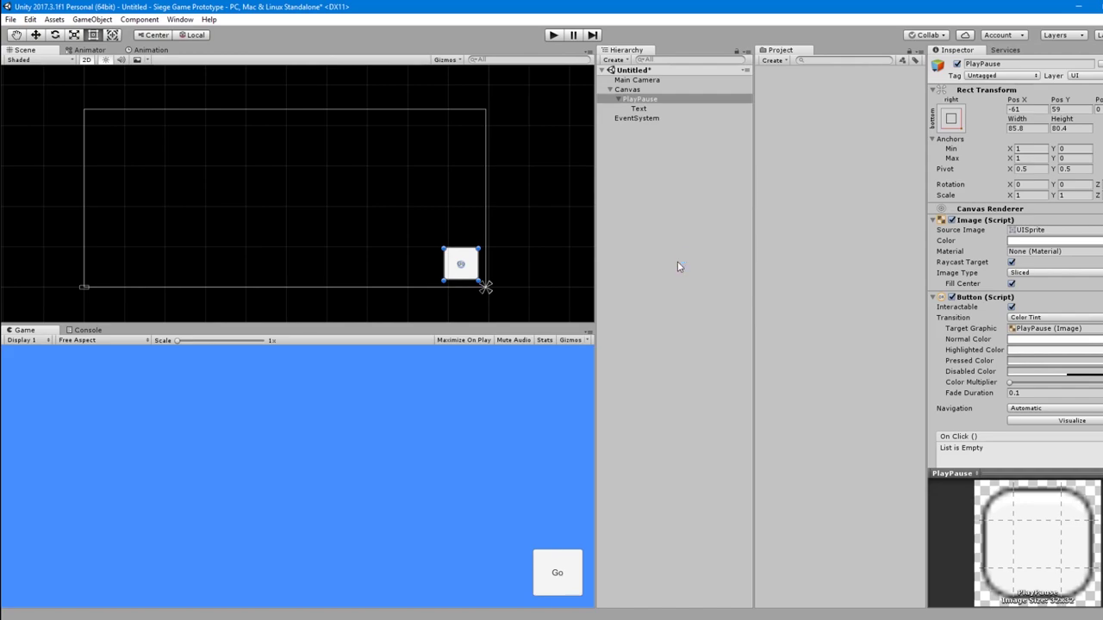
- Create a new Square sprite object in the scene
{"action": "left_click", "coordinate": [614, 60]}
{"action": "mouse_move", "coordinate": [823, 303]}
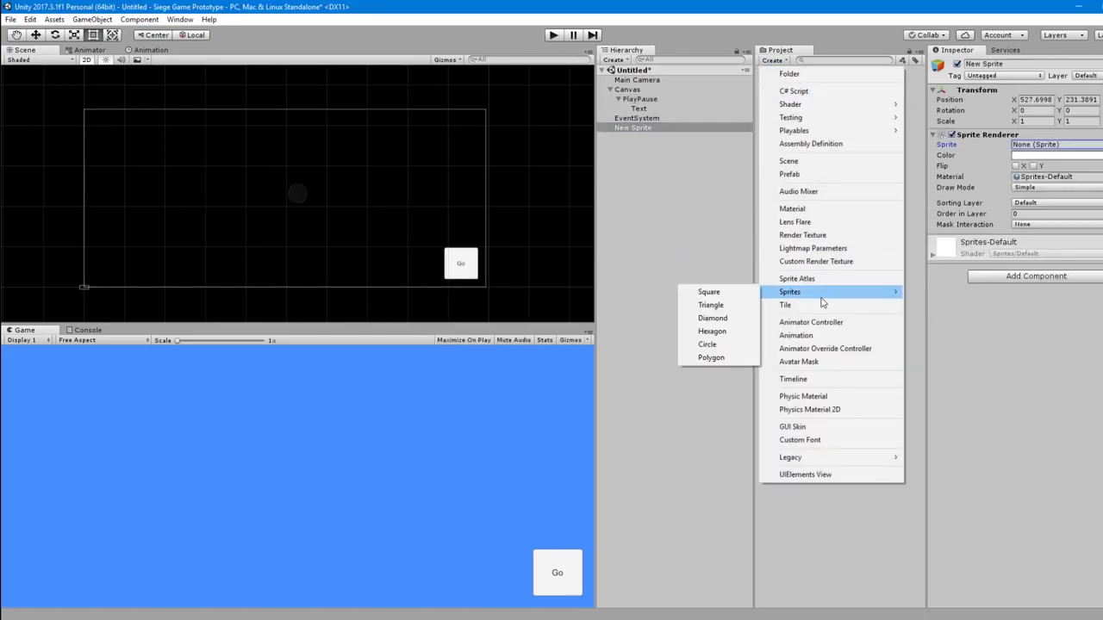
{"action": "left_click", "coordinate": [708, 292]}
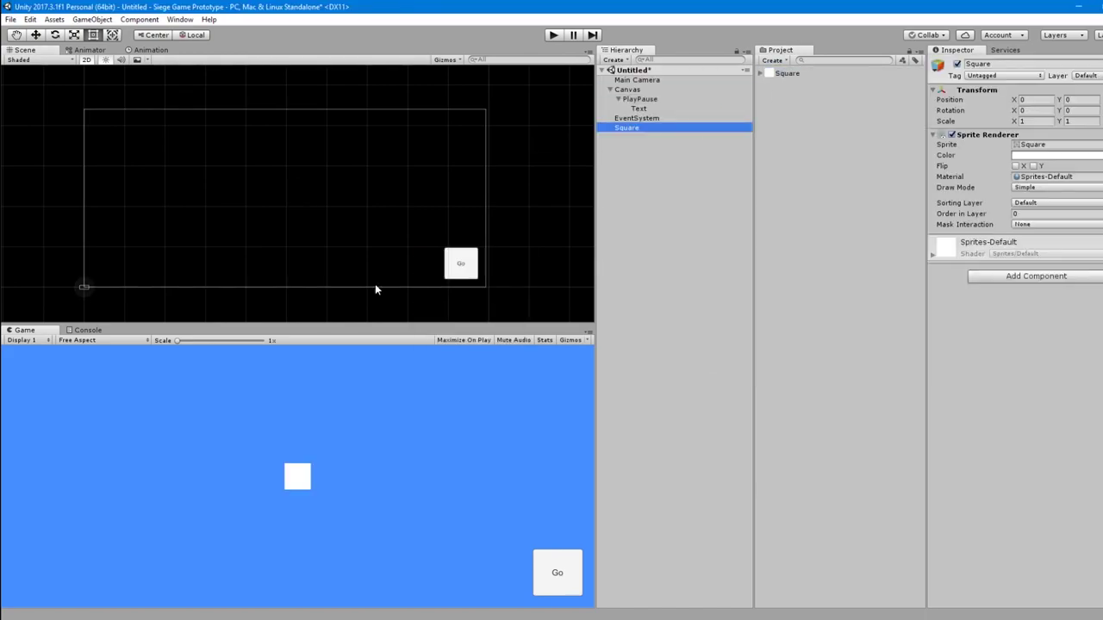
{"action": "key", "text": "f"}
- Add a component to the square, then test starting and pausing its physics fall
{"action": "left_click", "coordinate": [1026, 276]}
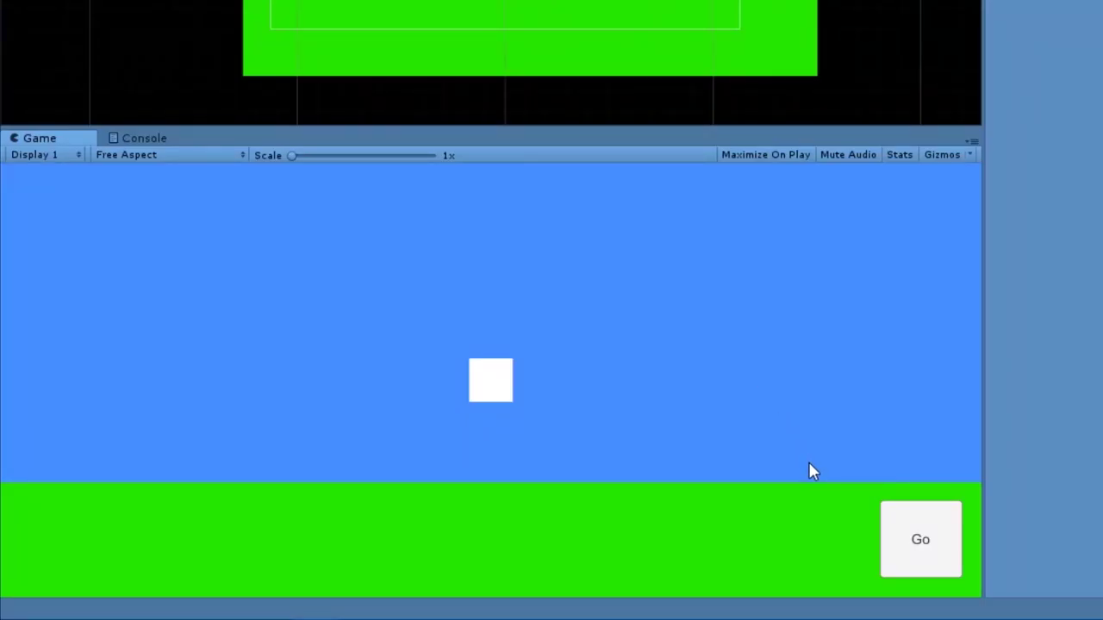
{"action": "left_click", "coordinate": [915, 535]}
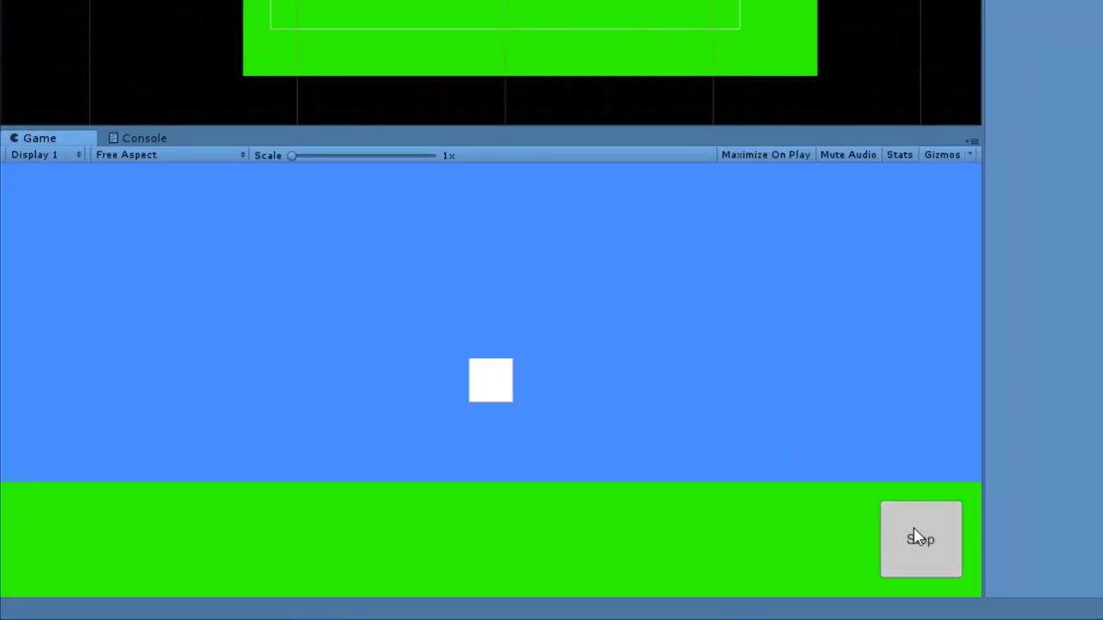
{"action": "left_click", "coordinate": [916, 532]}
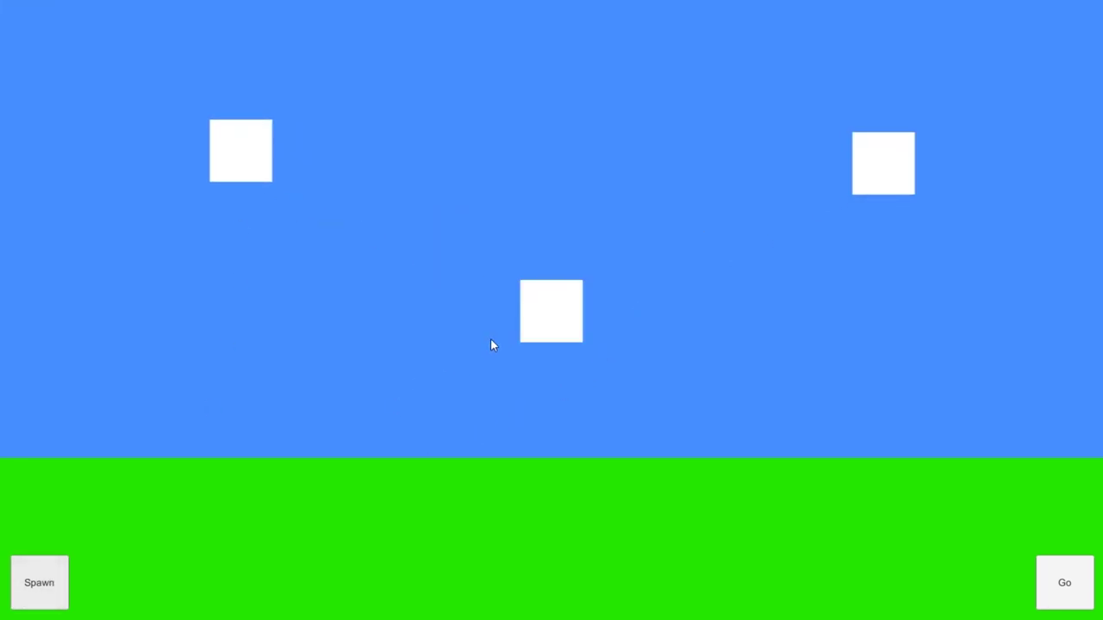
- Spawn three more squares and drag each to a separate spot above the ground
{"action": "left_click_drag", "start_coordinate": [552, 319], "coordinate": [283, 335]}
{"action": "left_click", "coordinate": [41, 584]}
{"action": "left_click_drag", "start_coordinate": [549, 307], "coordinate": [665, 241]}
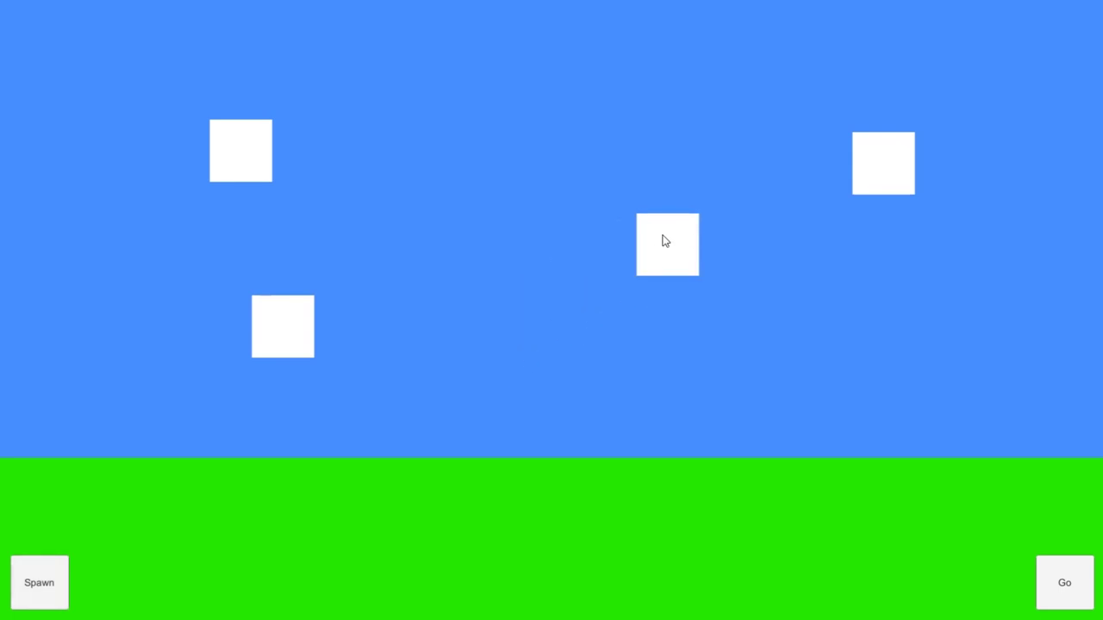
{"action": "left_click", "coordinate": [50, 589]}
{"action": "left_click_drag", "start_coordinate": [554, 331], "coordinate": [648, 335]}
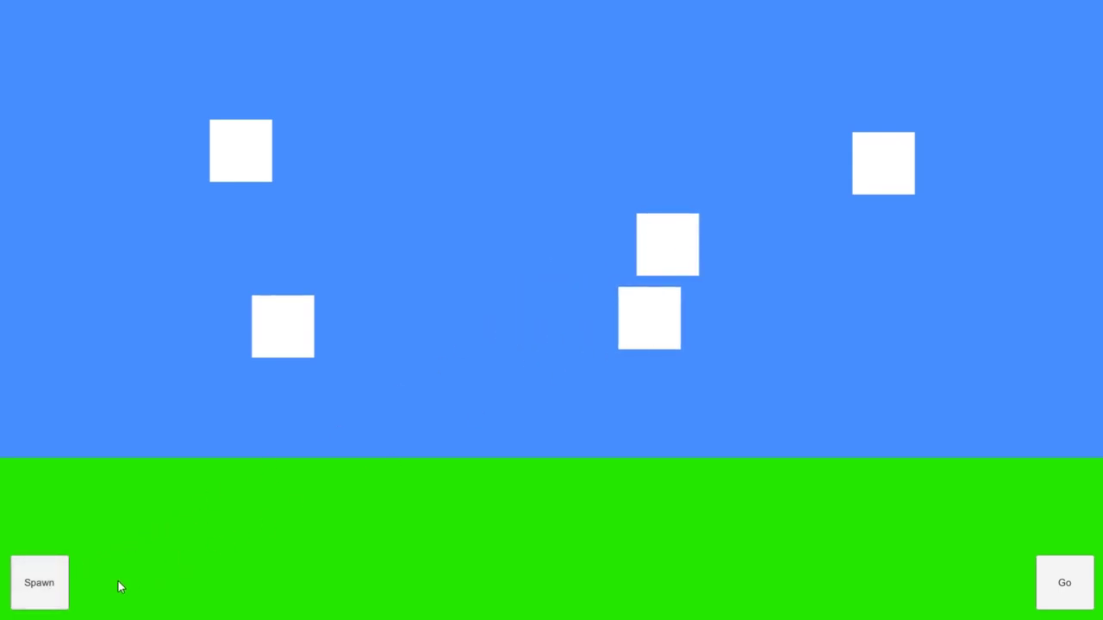
{"action": "left_click", "coordinate": [42, 584]}
{"action": "left_click_drag", "start_coordinate": [551, 323], "coordinate": [608, 428]}
{"action": "left_click_drag", "start_coordinate": [608, 429], "coordinate": [646, 417]}
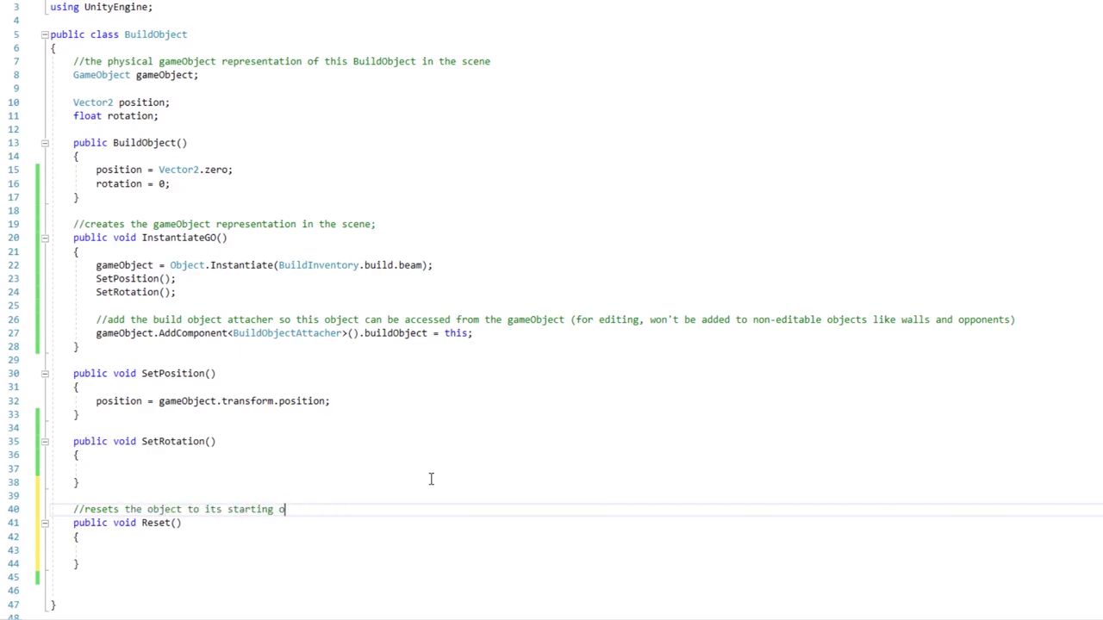
- Make Reset() assign the stored position and Quaternion.EulerAngles(0, 0, rotation) rotation
{"action": "type", "text": "osition and rotation"}
{"action": "key", "text": "Down"}
{"action": "key", "text": "Down"}
{"action": "key", "text": "Down"}
{"action": "scroll", "coordinate": [260, 252], "scroll_direction": "down", "scroll_amount": 1}
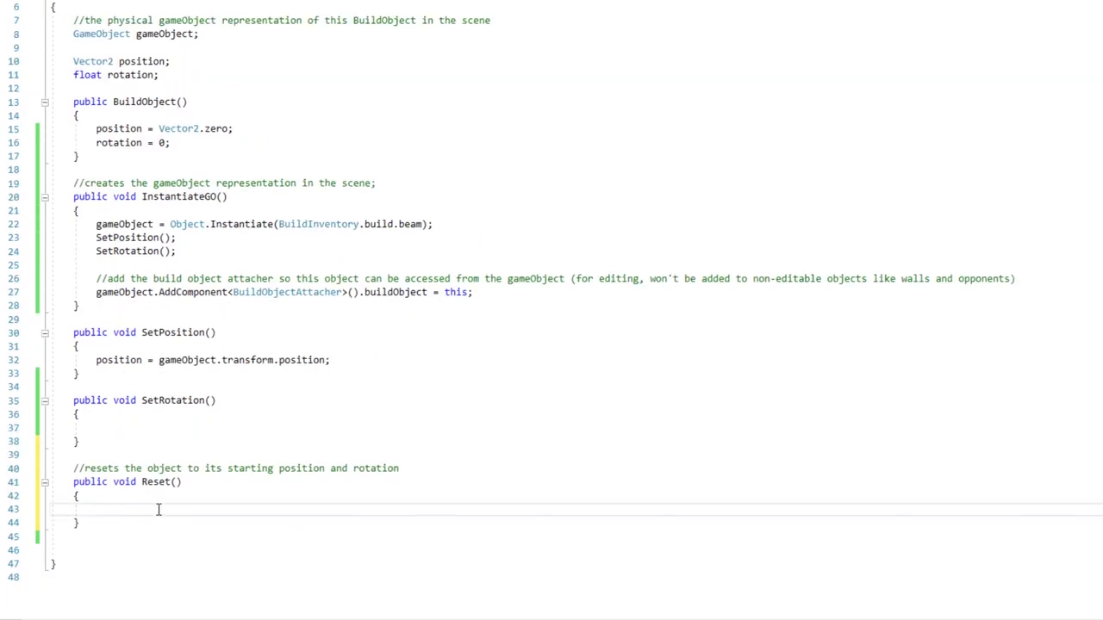
{"action": "type", "text": "gameObject.transform.position = position;"}
{"action": "key", "text": "Return"}
{"action": "type", "text": "gameObject.transform.rotation = Quaternion.EulerAngles(0, 0, rotation);"}
- Write a foreach loop over buildObjects in ResetBuildObjects() calling bo.Reset()
{"action": "left_click", "coordinate": [375, 428]}
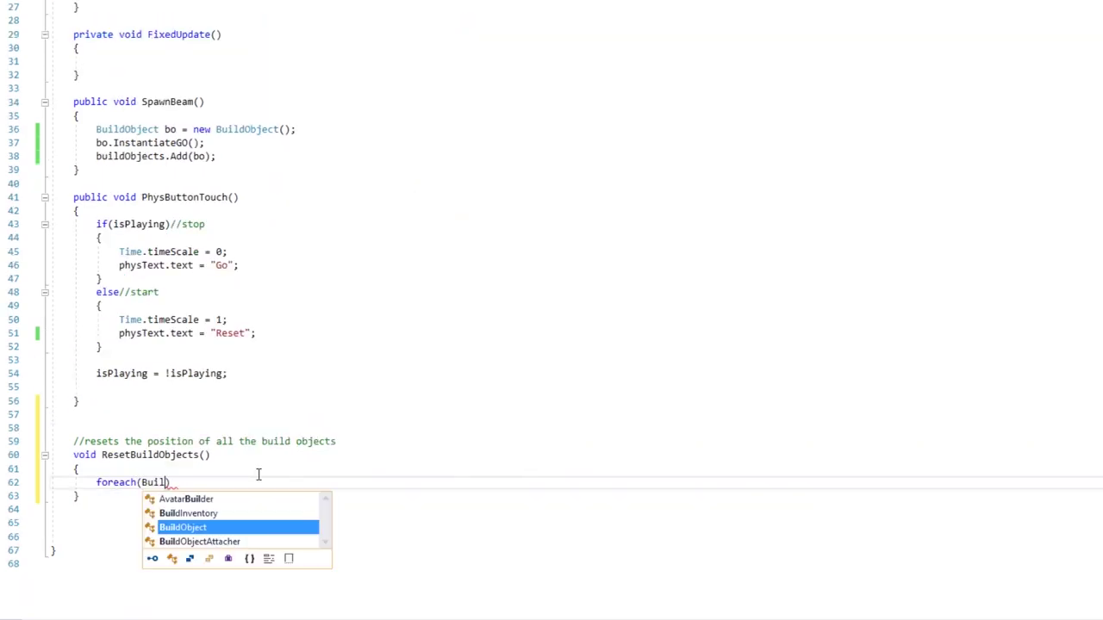
{"action": "type", "text": "ldObject bo in buildObjects)"}
{"action": "key", "text": "Return"}
{"action": "type", "text": "{"}
{"action": "key", "text": "Return"}
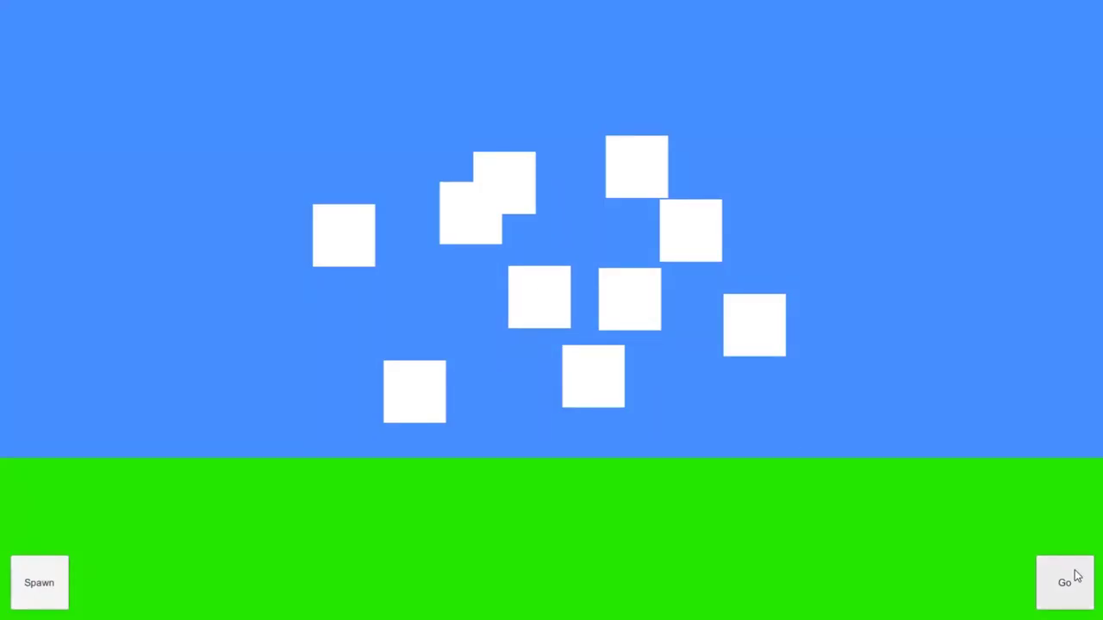
- Test twice that the squares fall with Go and return to their start with Reset
{"action": "left_click", "coordinate": [1075, 576]}
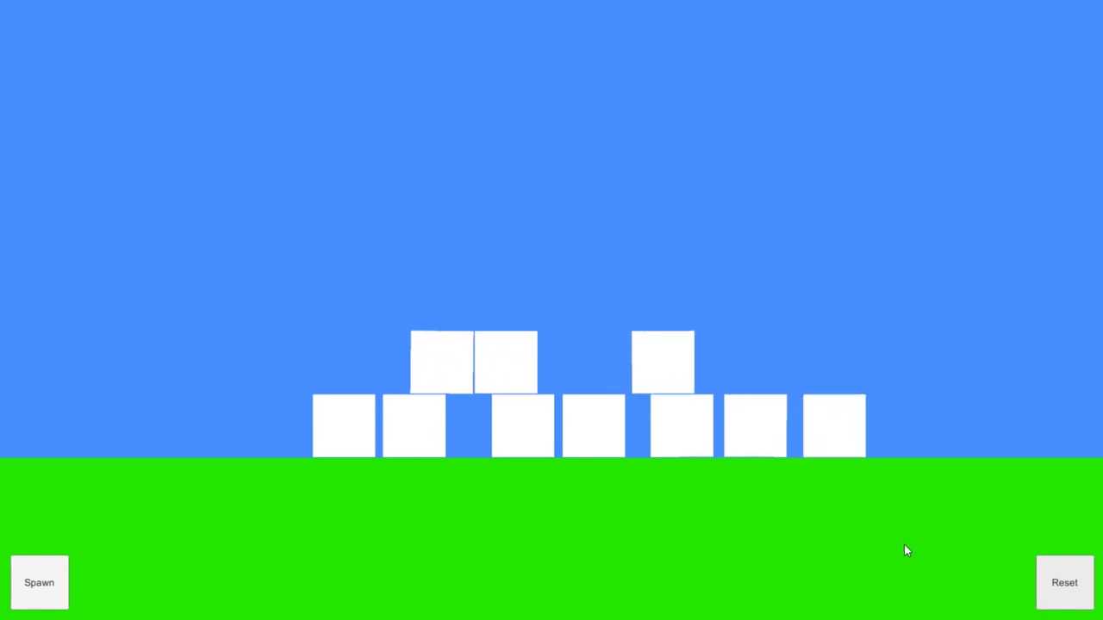
{"action": "left_click", "coordinate": [1059, 583]}
{"action": "left_click", "coordinate": [1053, 585]}
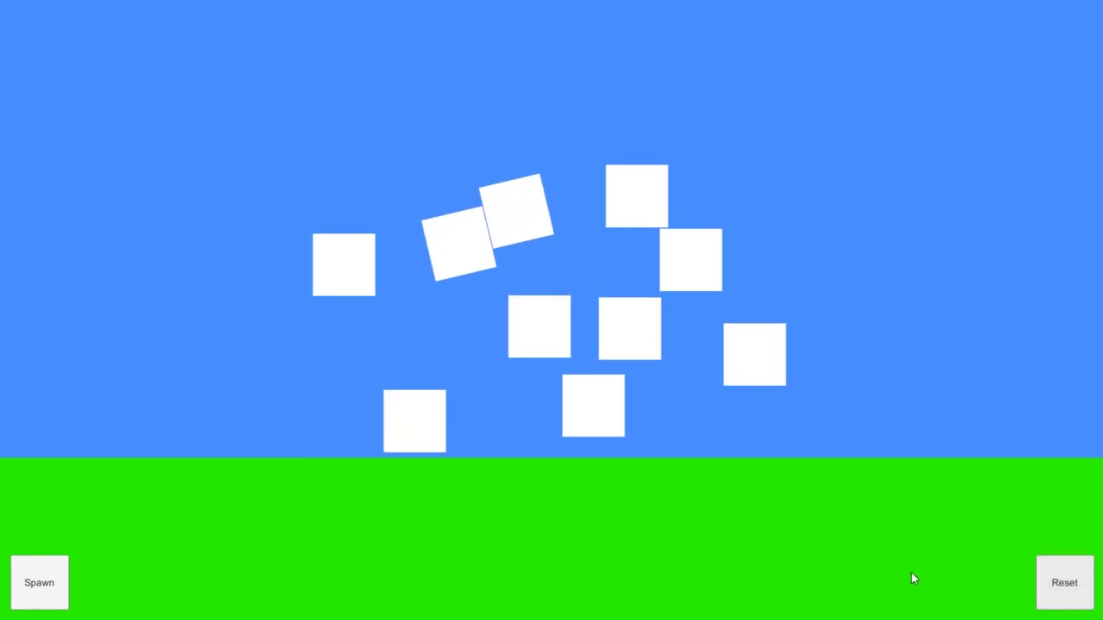
{"action": "left_click", "coordinate": [1055, 583]}
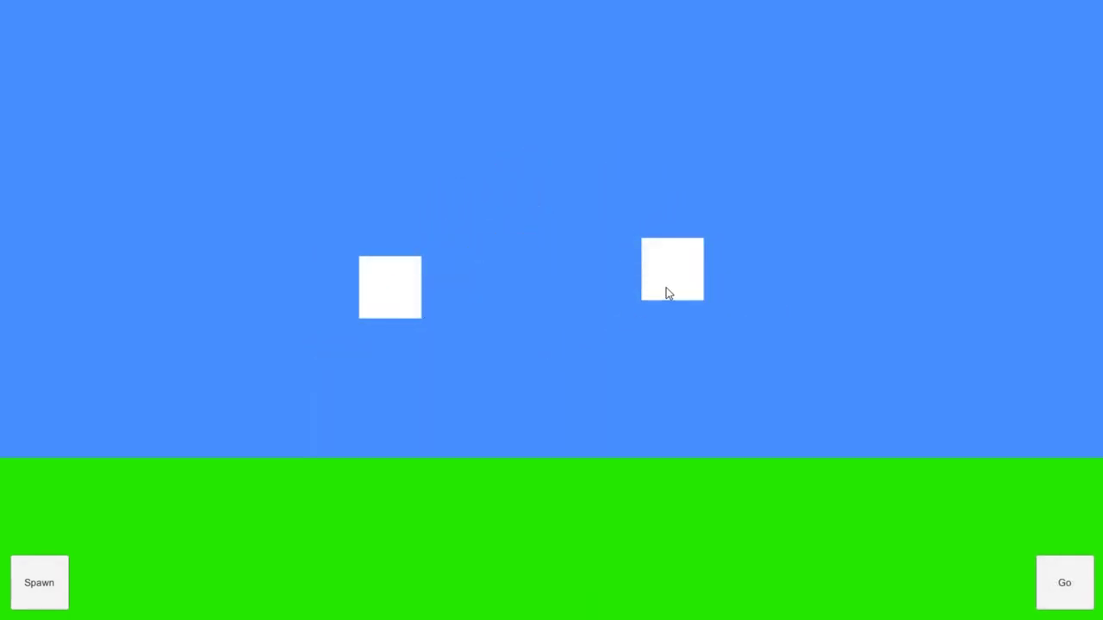
- Attach the rotation handle to the right square, then the left, rotating each
{"action": "left_click", "coordinate": [665, 292]}
{"action": "left_click_drag", "start_coordinate": [791, 265], "coordinate": [710, 128]}
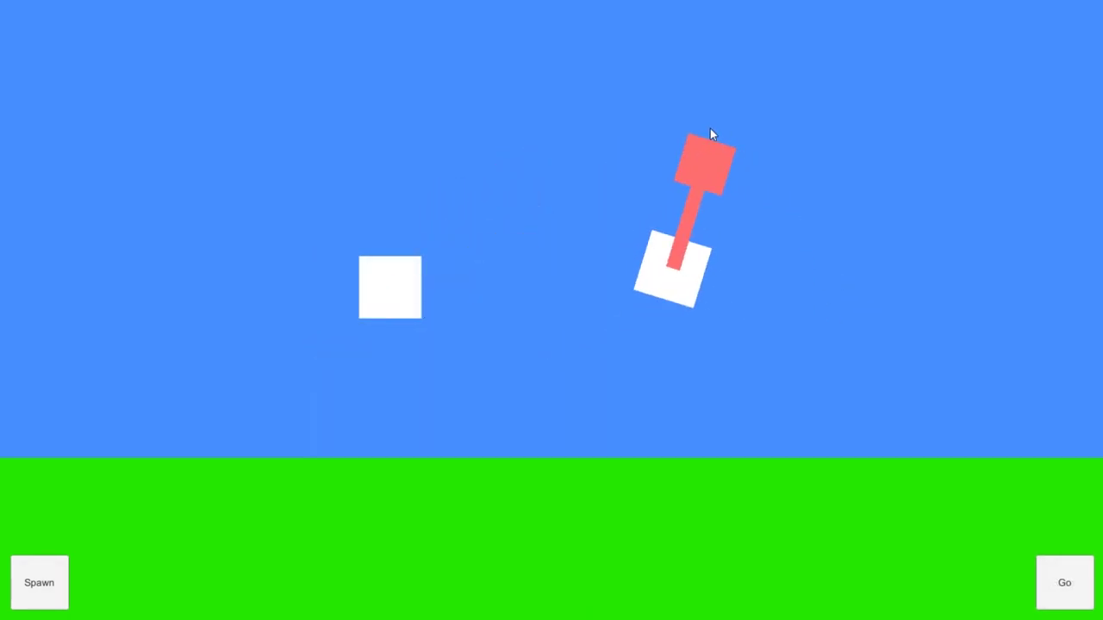
{"action": "left_click", "coordinate": [401, 285]}
{"action": "left_click_drag", "start_coordinate": [476, 279], "coordinate": [217, 338]}
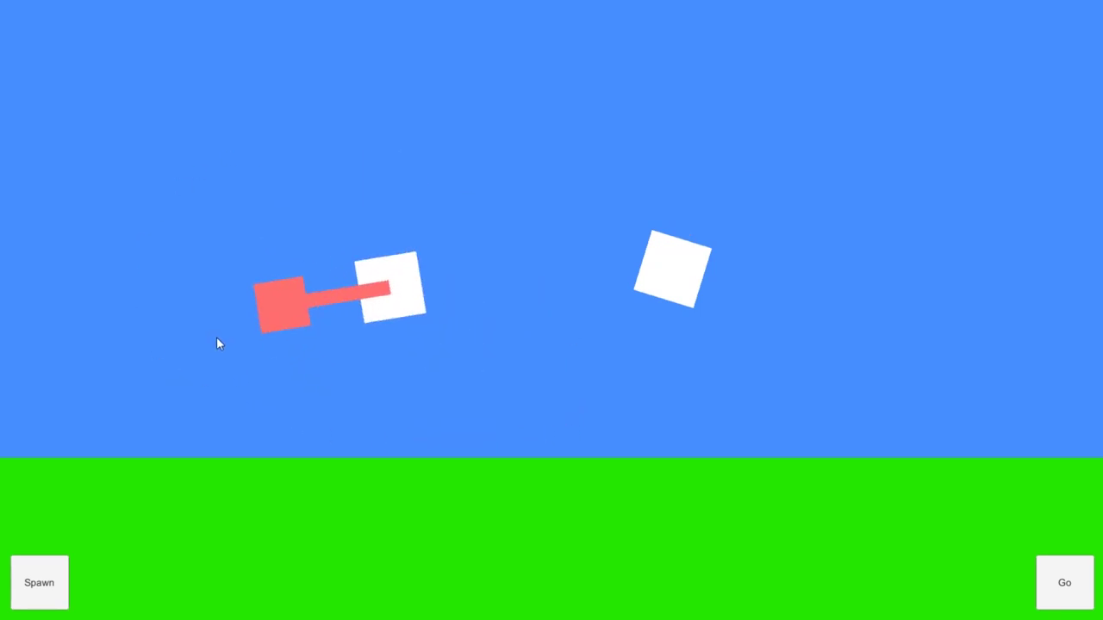
- Spawn a third square and tilt it slightly with the handle
{"action": "left_click", "coordinate": [54, 593]}
{"action": "left_click", "coordinate": [546, 293]}
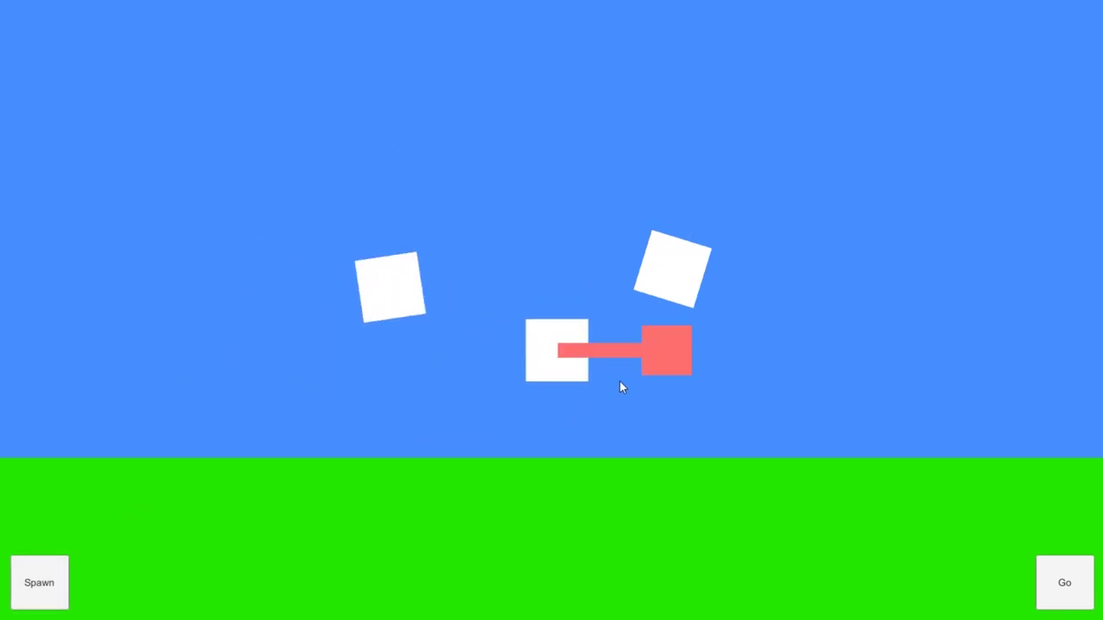
{"action": "left_click_drag", "start_coordinate": [620, 384], "coordinate": [870, 364]}
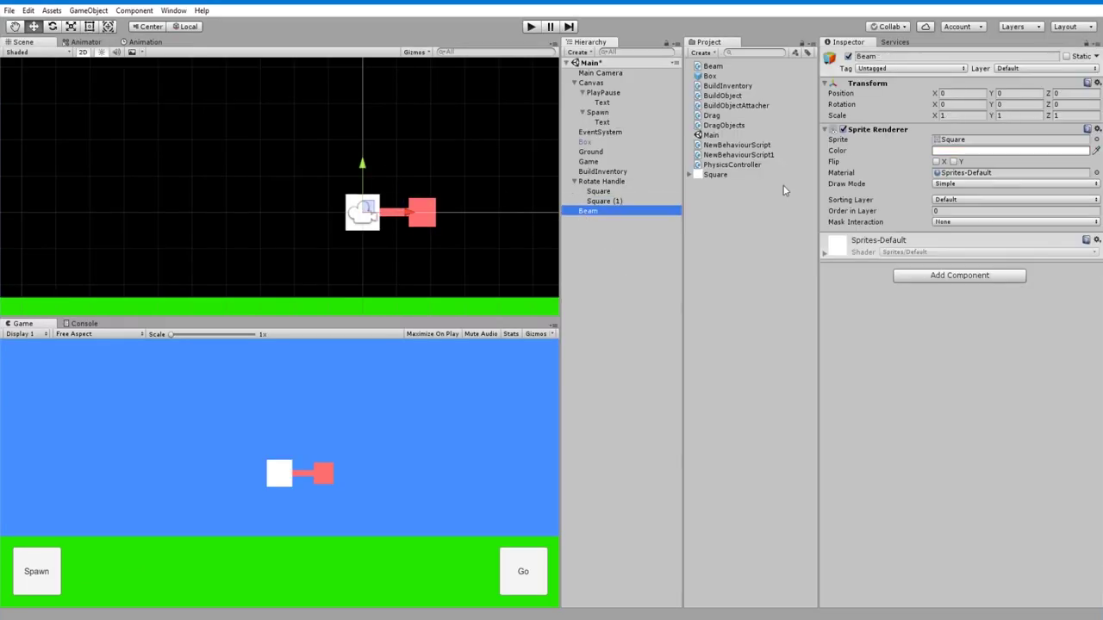
- Set the Beam's scale to 0.5 wide by 4 tall
{"action": "left_click_drag", "start_coordinate": [991, 115], "coordinate": [1052, 119]}
{"action": "type", "text": "4"}
{"action": "left_click", "coordinate": [961, 116]}
{"action": "type", "text": ".5"}
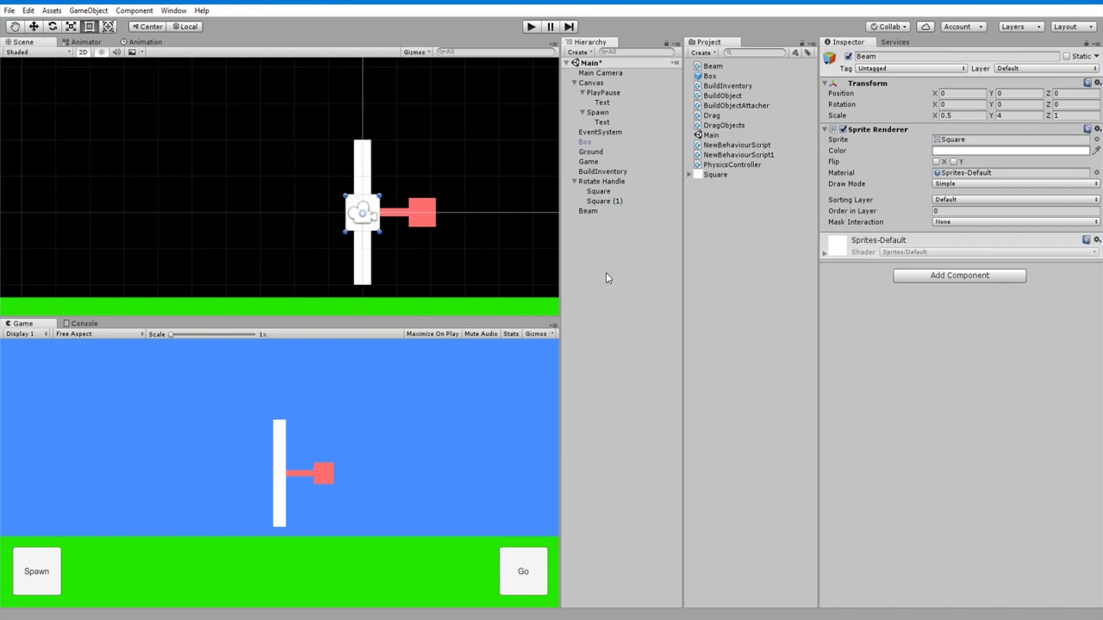
- Add a brown Square child scaled 0.9 x 1 and make the Beam black for an outline
{"action": "left_click_drag", "start_coordinate": [605, 277], "coordinate": [333, 289]}
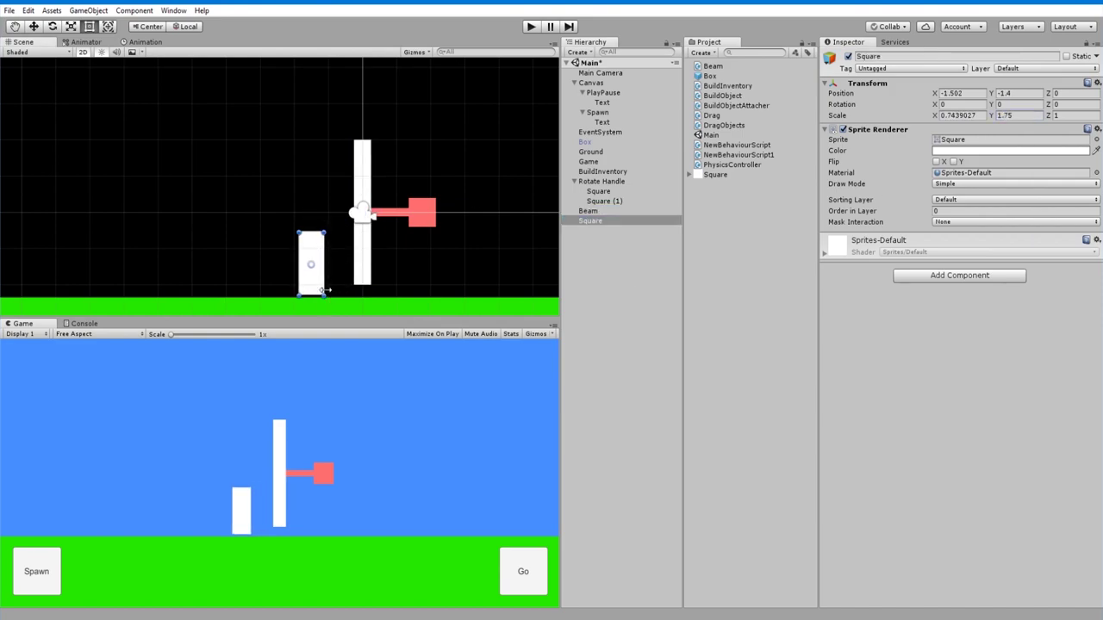
{"action": "left_click", "coordinate": [362, 257]}
{"action": "left_click", "coordinate": [1096, 140]}
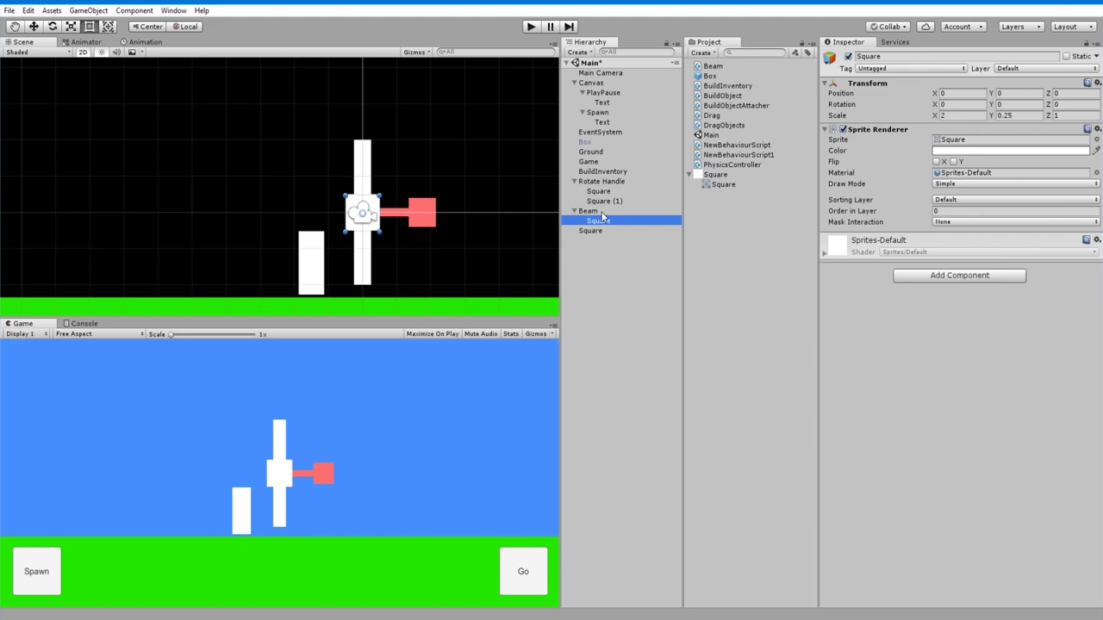
{"action": "left_click", "coordinate": [1010, 150]}
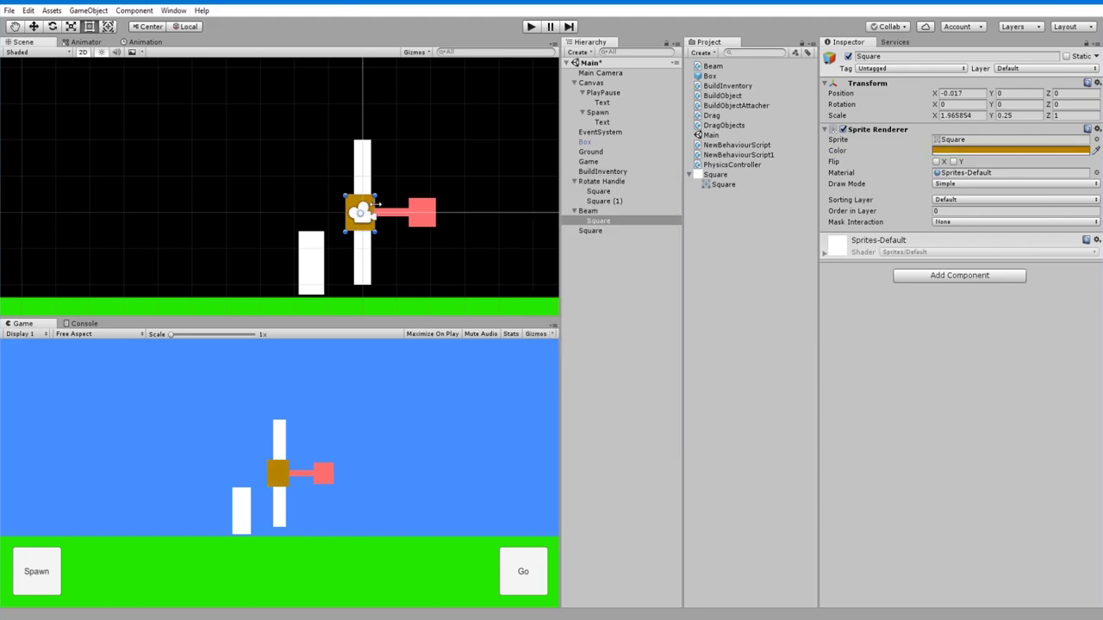
{"action": "left_click", "coordinate": [1010, 105]}
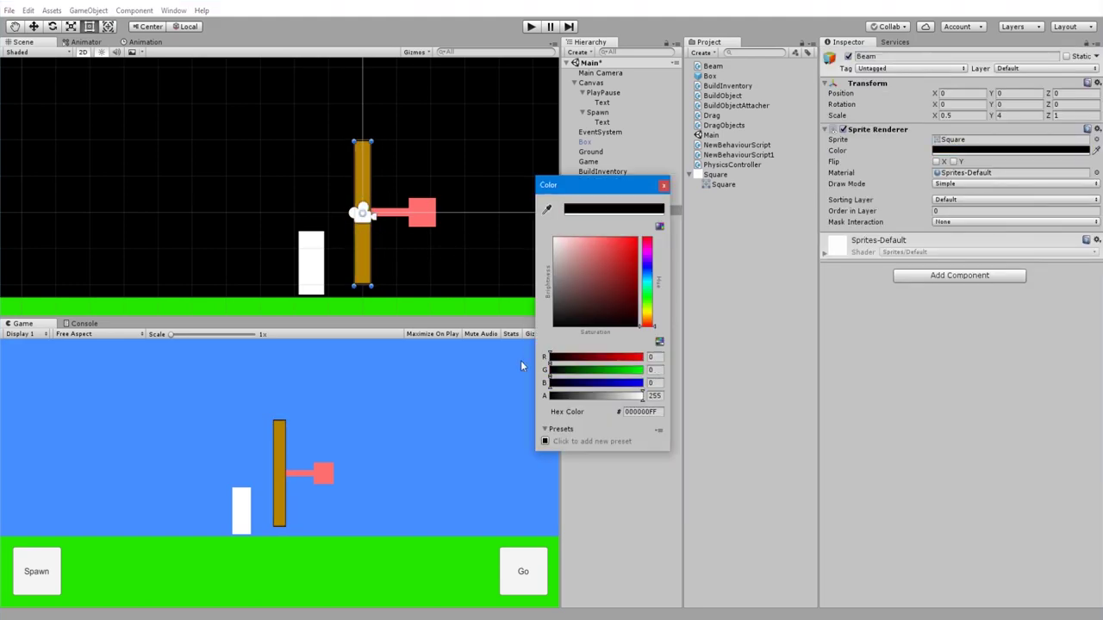
{"action": "left_click", "coordinate": [480, 252]}
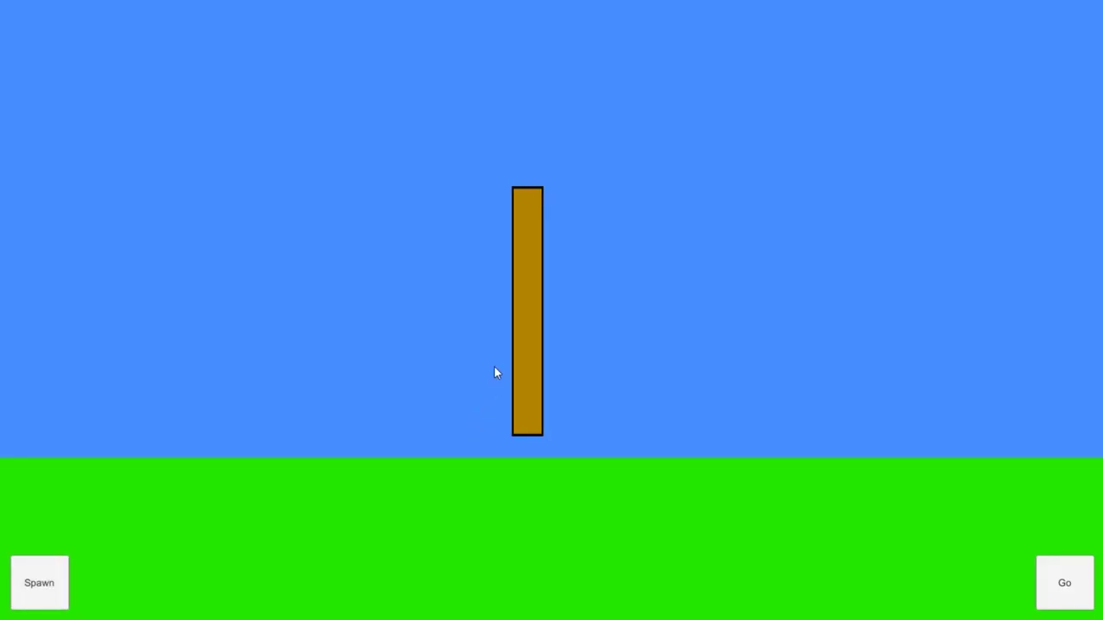
- Spawn planks, lay one tilted across the other's top, then run Go and Reset
{"action": "left_click", "coordinate": [40, 589]}
{"action": "left_click_drag", "start_coordinate": [553, 337], "coordinate": [690, 214]}
{"action": "left_click", "coordinate": [1075, 594]}
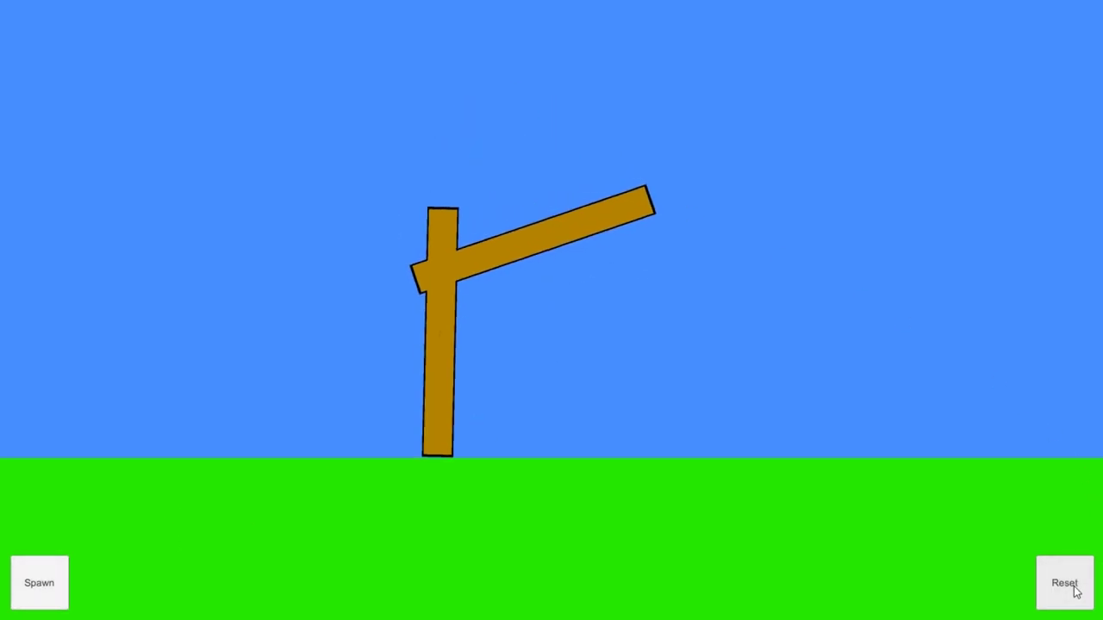
{"action": "left_click", "coordinate": [1075, 592]}
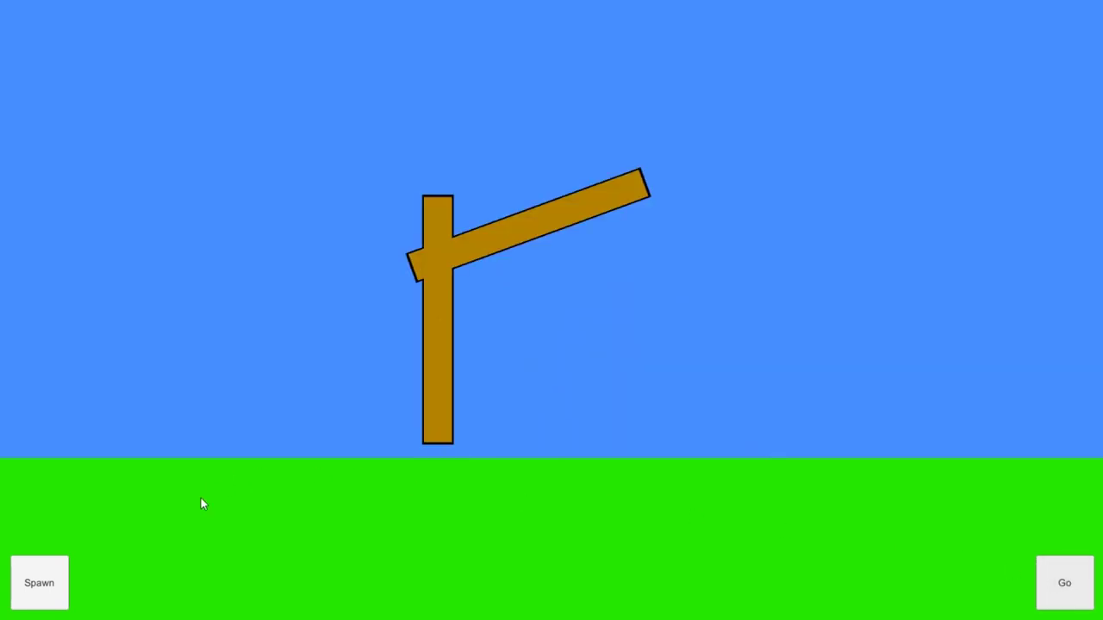
- Spawn more planks out to the right, simulate and reset, then add one at far right
{"action": "left_click", "coordinate": [37, 593]}
{"action": "left_click_drag", "start_coordinate": [576, 365], "coordinate": [713, 372]}
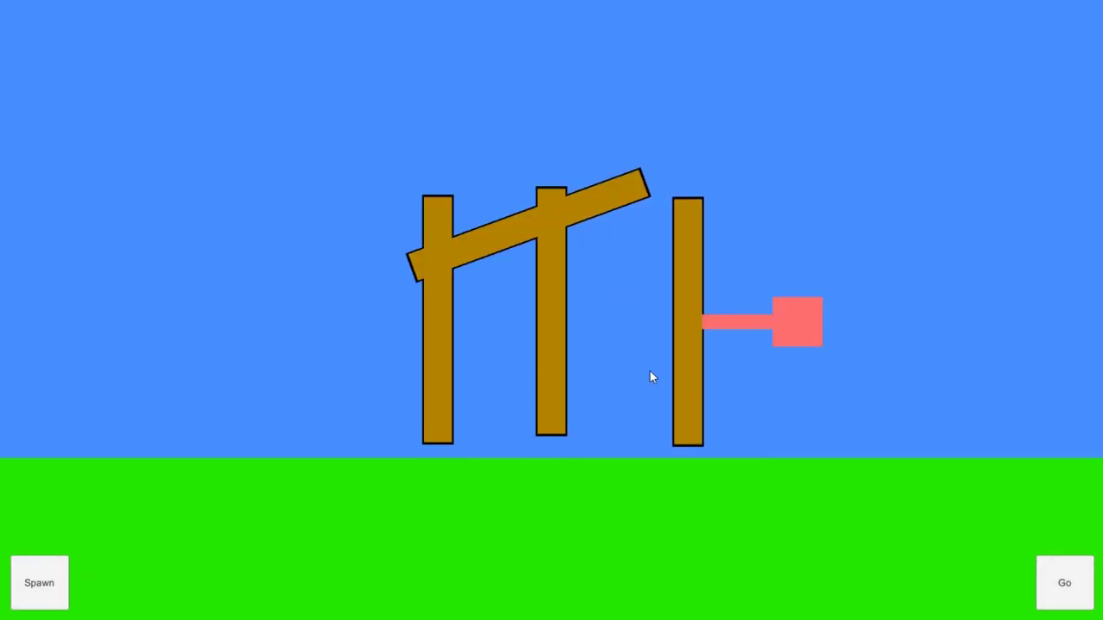
{"action": "left_click_drag", "start_coordinate": [549, 369], "coordinate": [830, 391]}
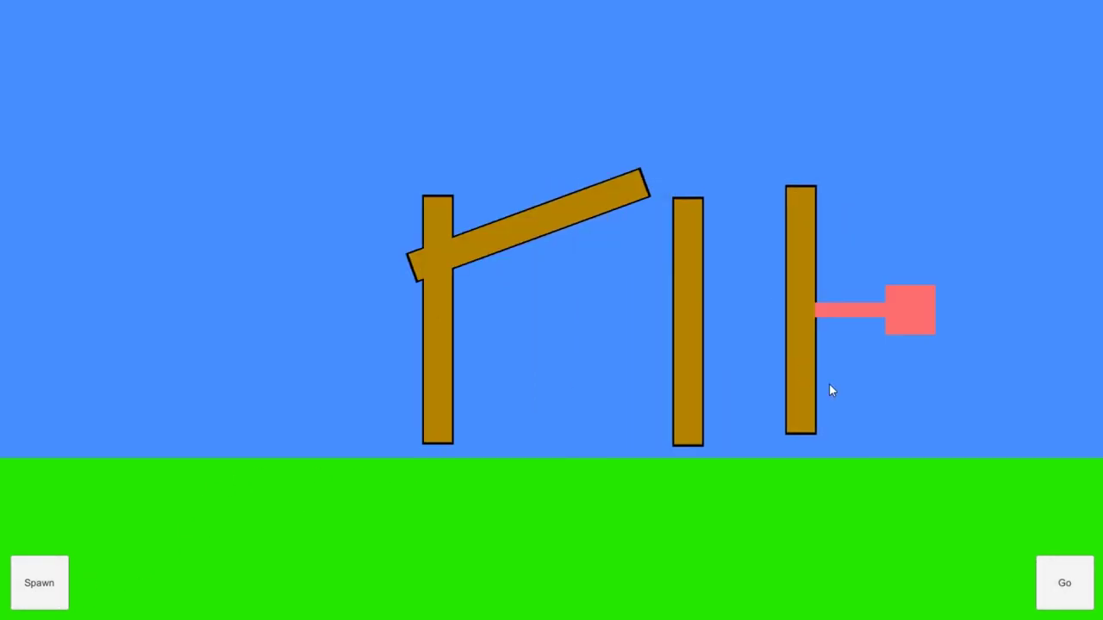
{"action": "left_click", "coordinate": [1062, 579]}
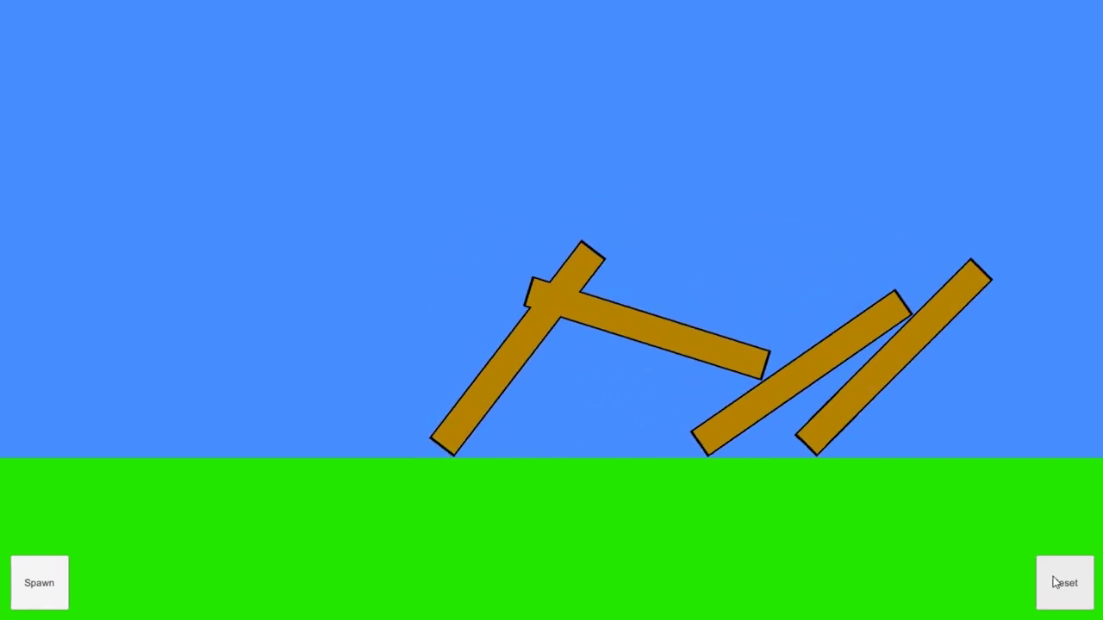
{"action": "left_click", "coordinate": [1057, 584]}
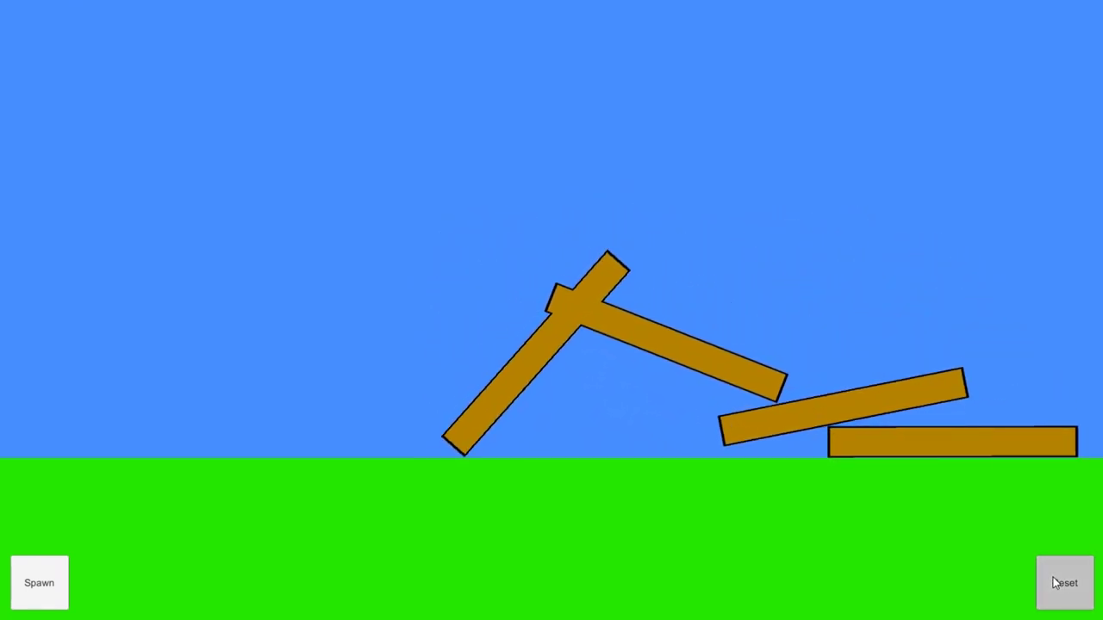
{"action": "left_click", "coordinate": [47, 582]}
{"action": "left_click", "coordinate": [891, 284]}
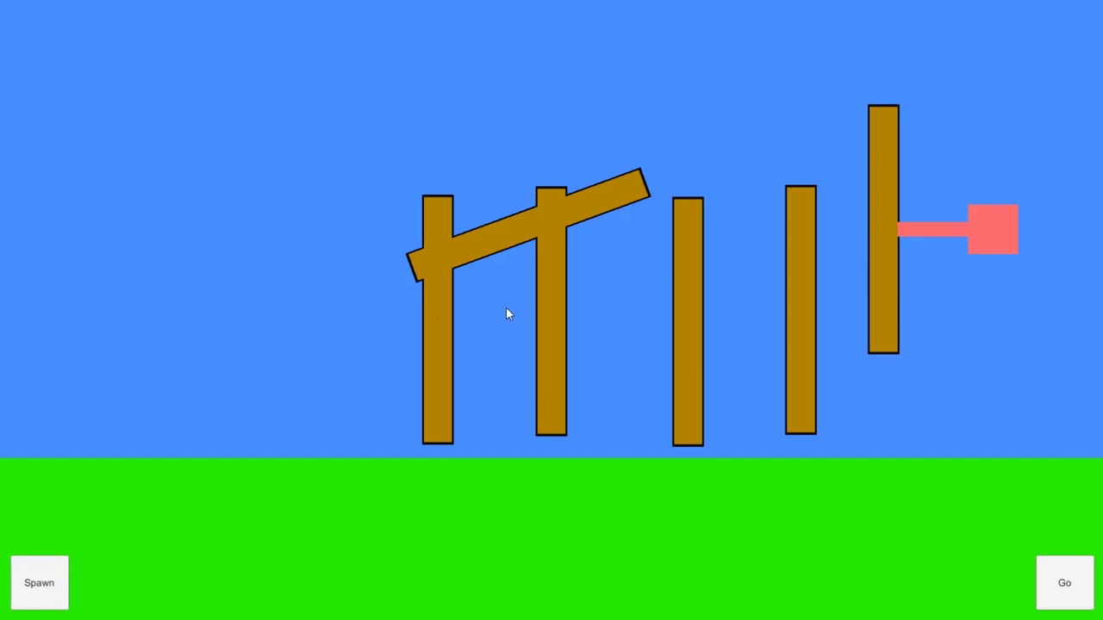